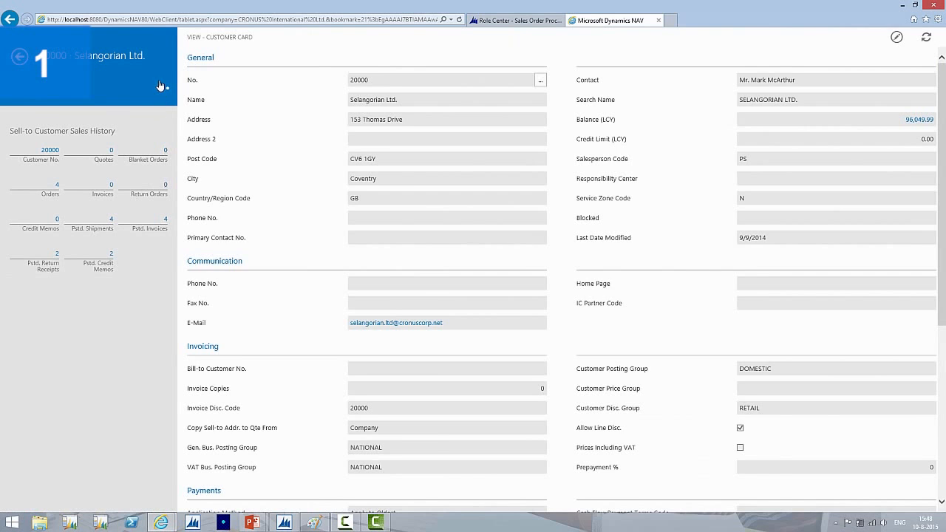
# Open the ledger entries of Selangorian Ltd. in the tablet client and examine the page actions and an entry's row actions
pyautogui.click(246, 500)
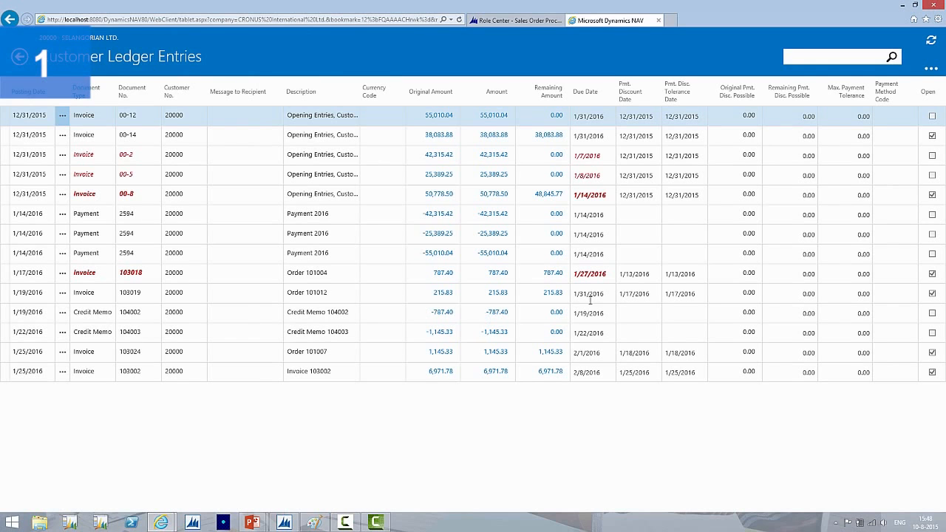
pyautogui.click(929, 71)
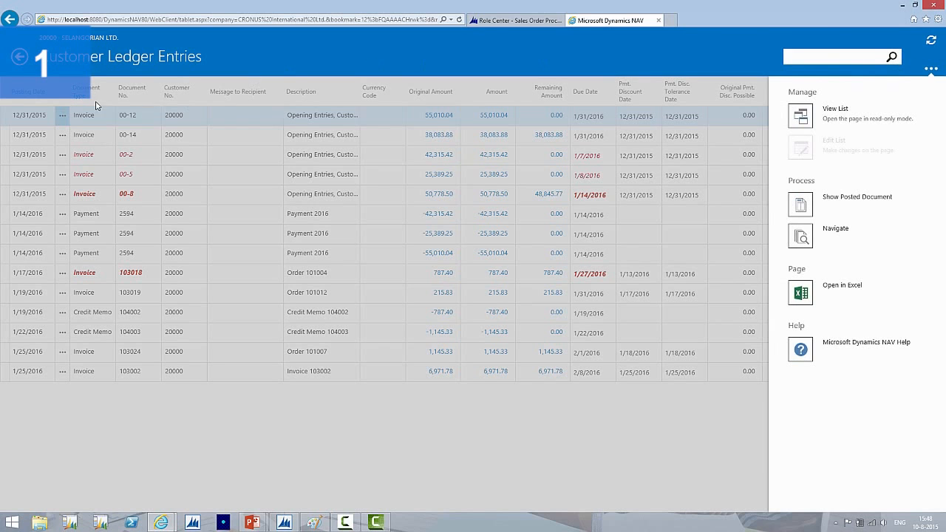
pyautogui.click(62, 135)
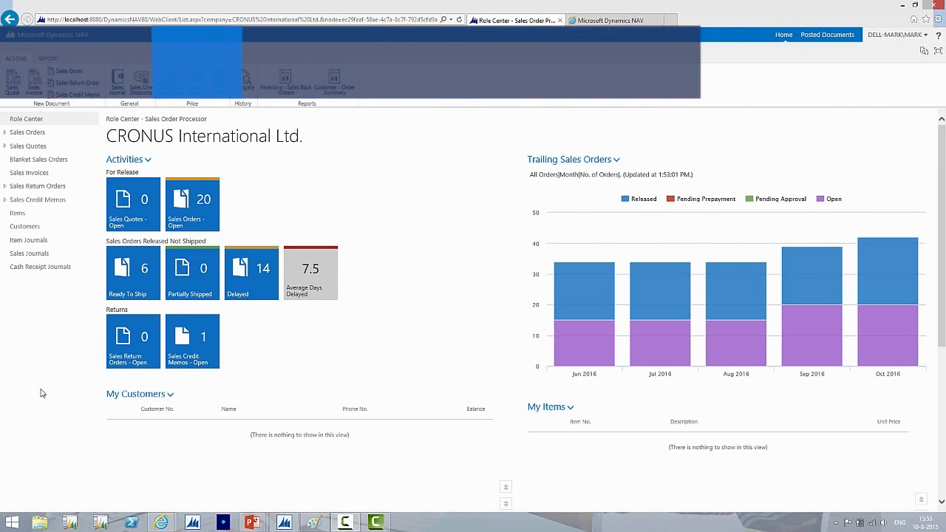
# In the web client, open the ledger entries of customer Selangorian Ltd. and show the first entry's row actions
pyautogui.click(33, 228)
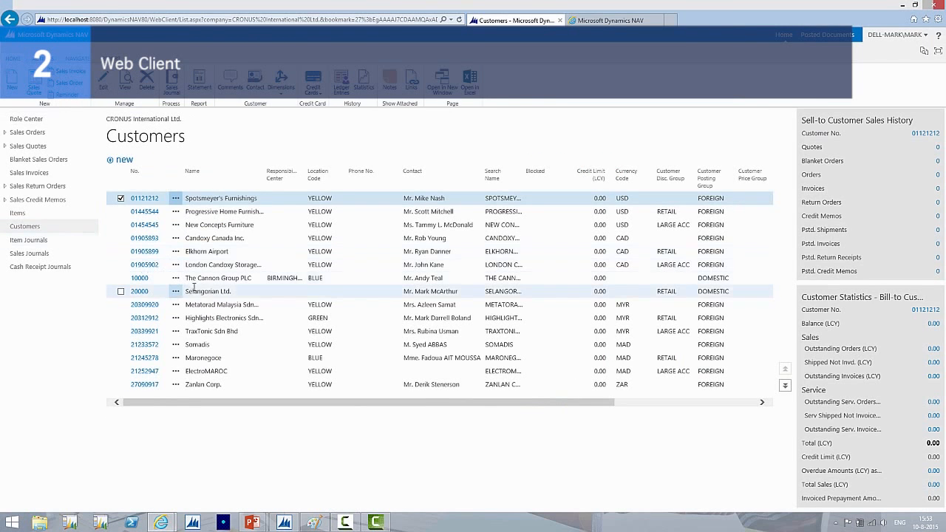
pyautogui.click(210, 291)
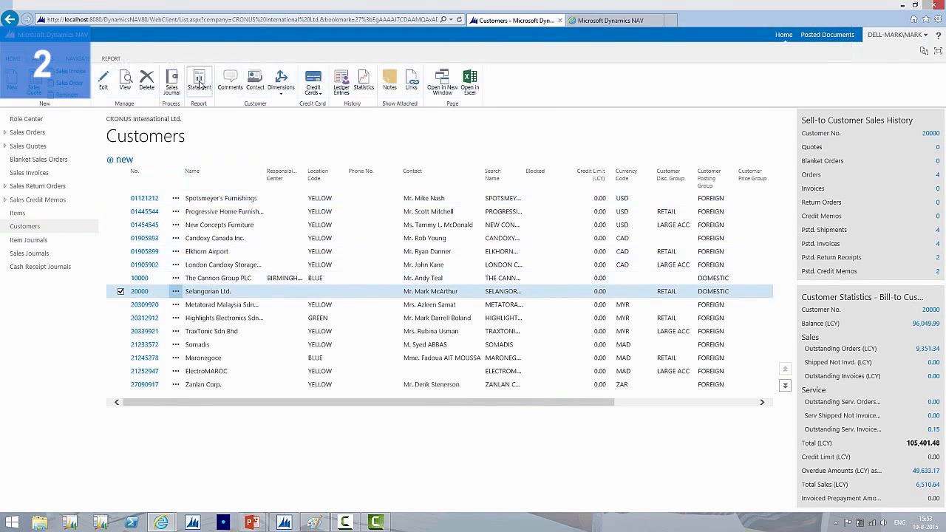
pyautogui.click(339, 82)
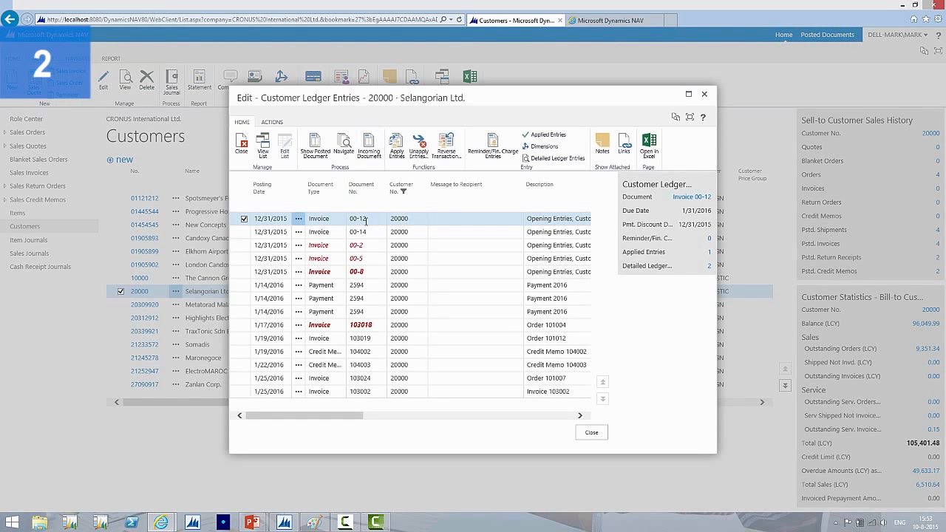
pyautogui.click(298, 220)
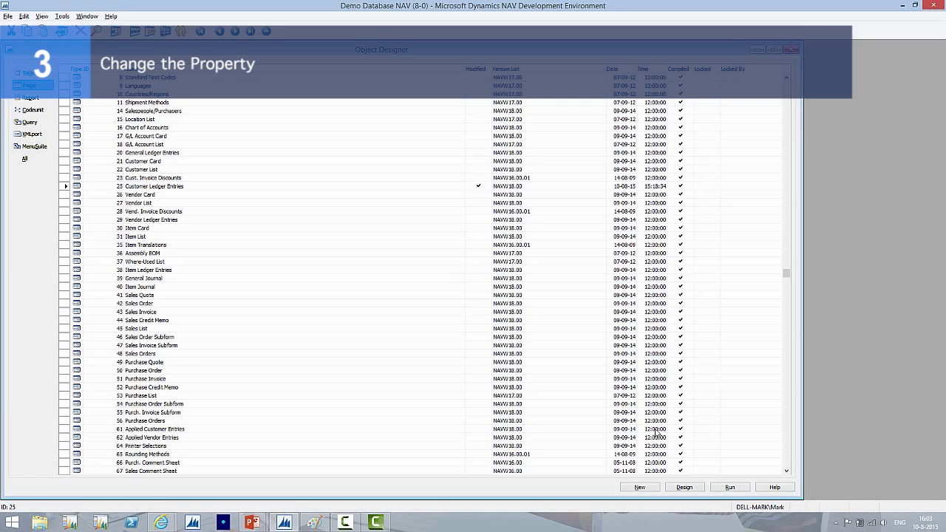
# In the NAV Development Environment, open page 25 Customer Ledger Entries in design mode and display its page actions
pyautogui.hotkey('alt', 'd')
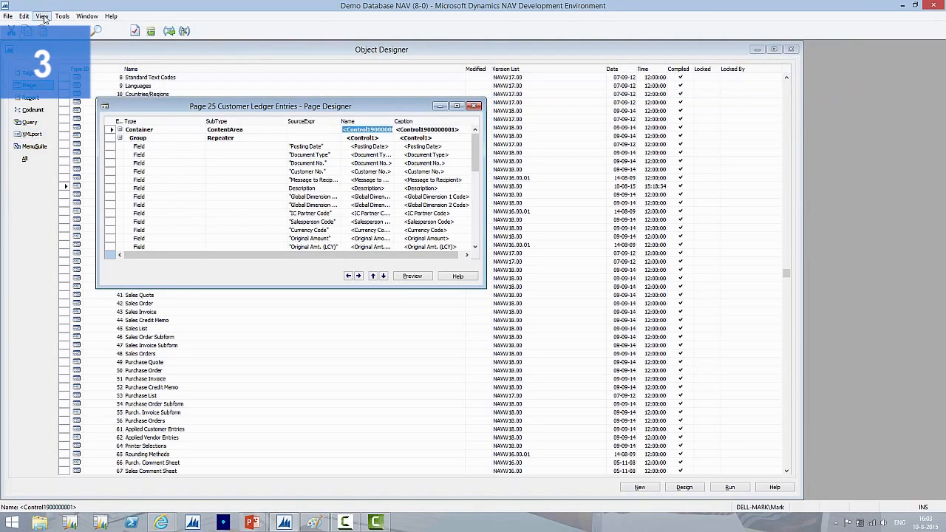
pyautogui.click(42, 15)
pyautogui.click(53, 168)
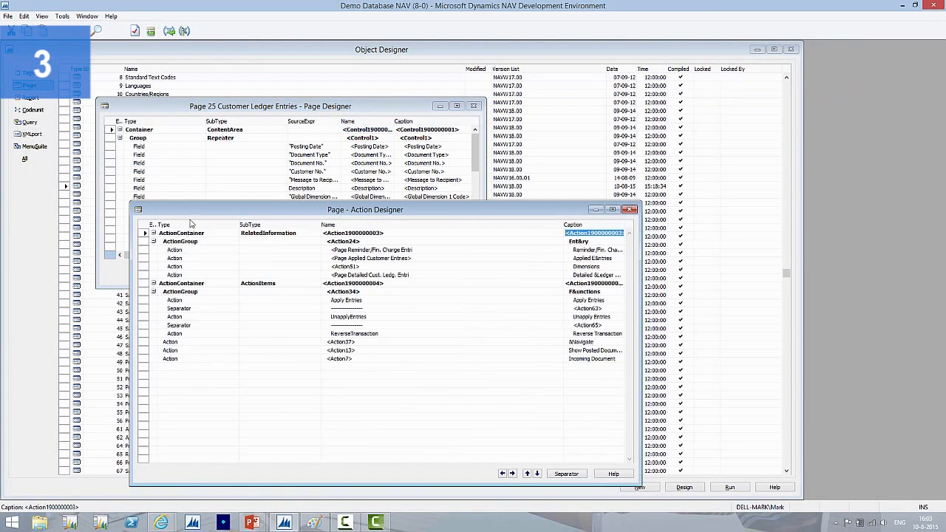
pyautogui.moveTo(190, 215); pyautogui.dragTo(91, 70)
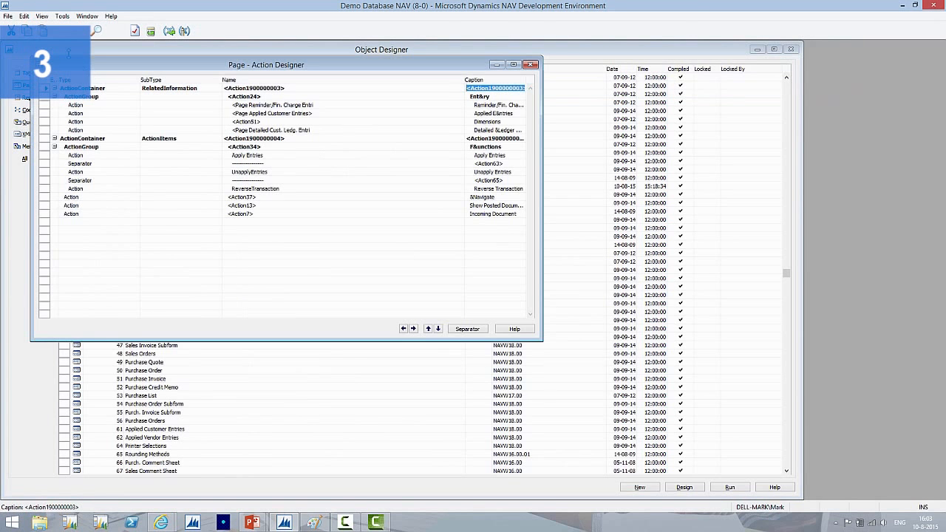
# Inspect the Scope property of the Reminder/Fin. Charge Entries action, and close its properties
pyautogui.click(307, 105)
pyautogui.hotkey('shift', 'F4')
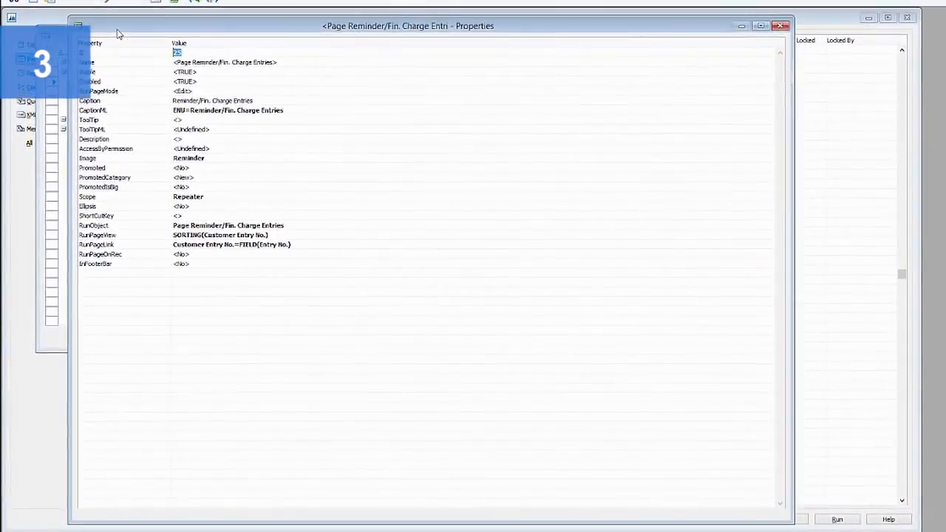
pyautogui.click(218, 198)
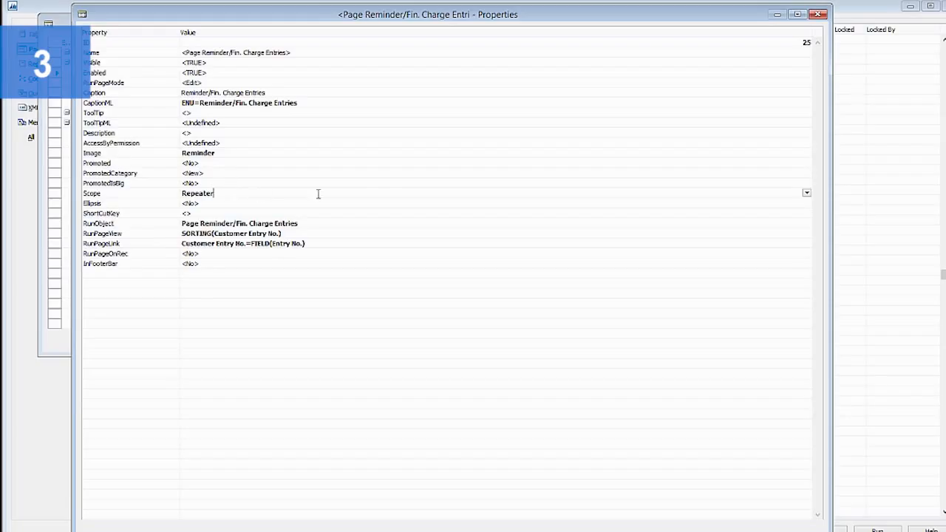
pyautogui.click(819, 15)
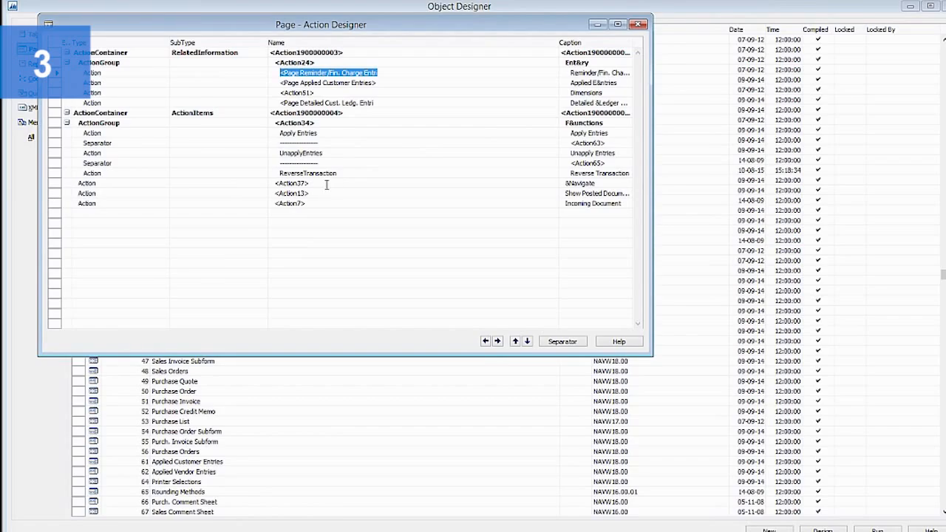
# Open the properties of the Navigate action and select its Scope property
pyautogui.click(328, 183)
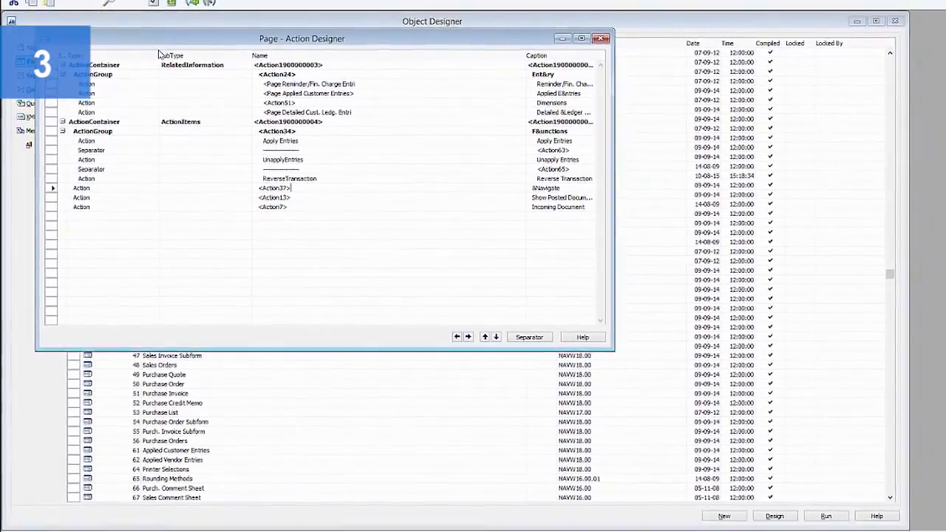
pyautogui.hotkey('shift', 'F4')
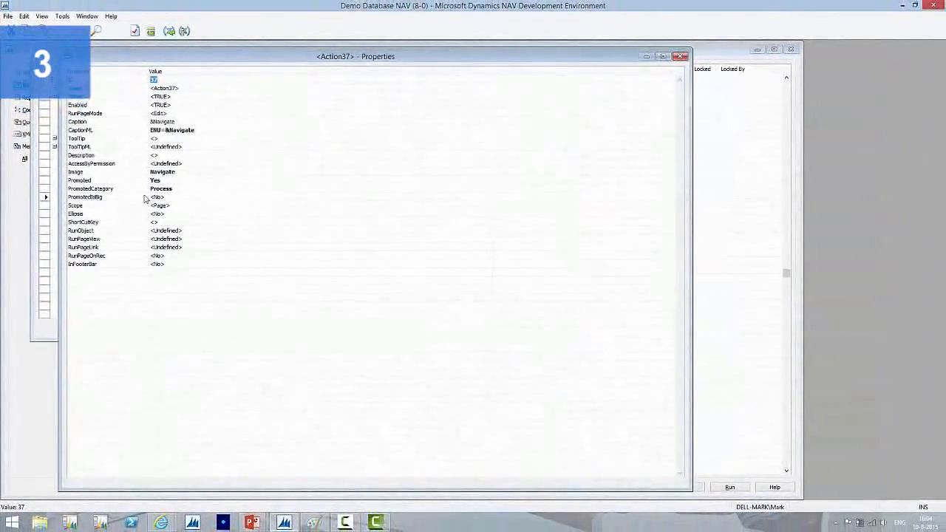
pyautogui.click(128, 207)
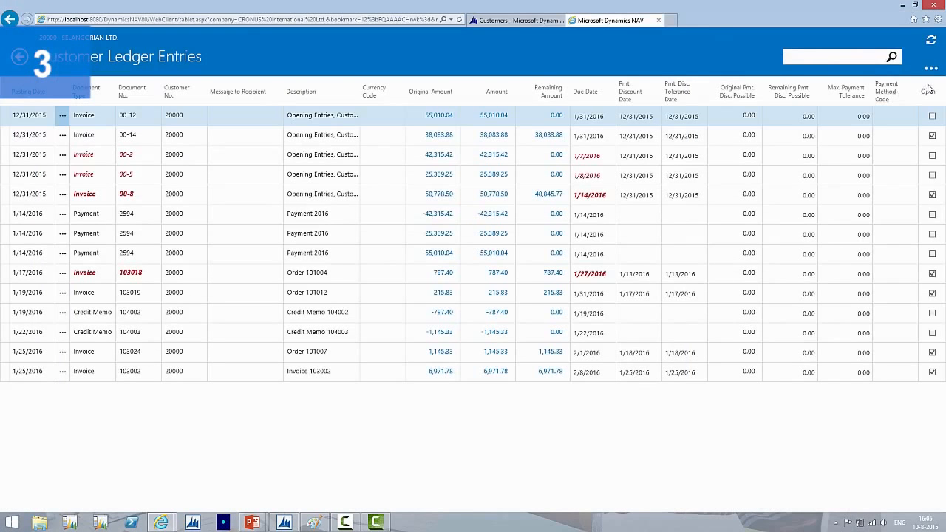
# Switch to the browser and check where Navigate is offered for the customer ledger entries in the tablet and web clients
pyautogui.click(932, 71)
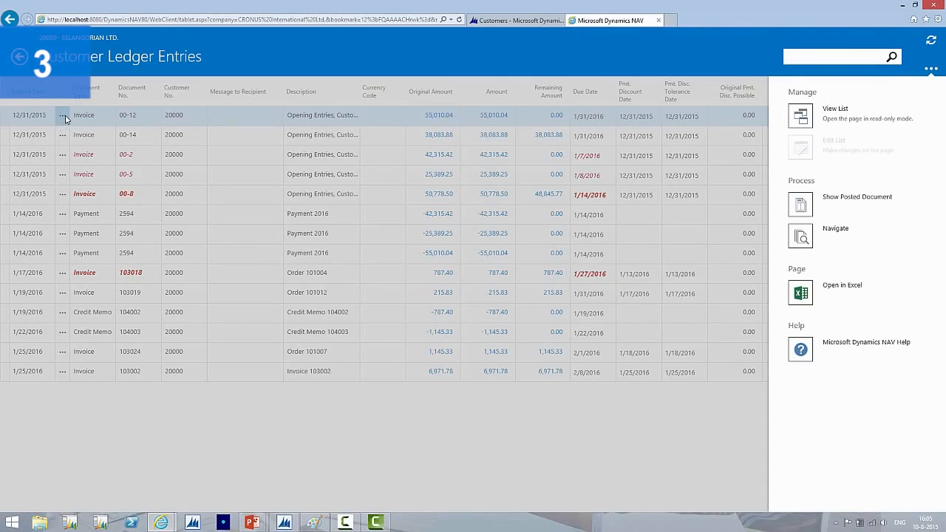
pyautogui.click(63, 119)
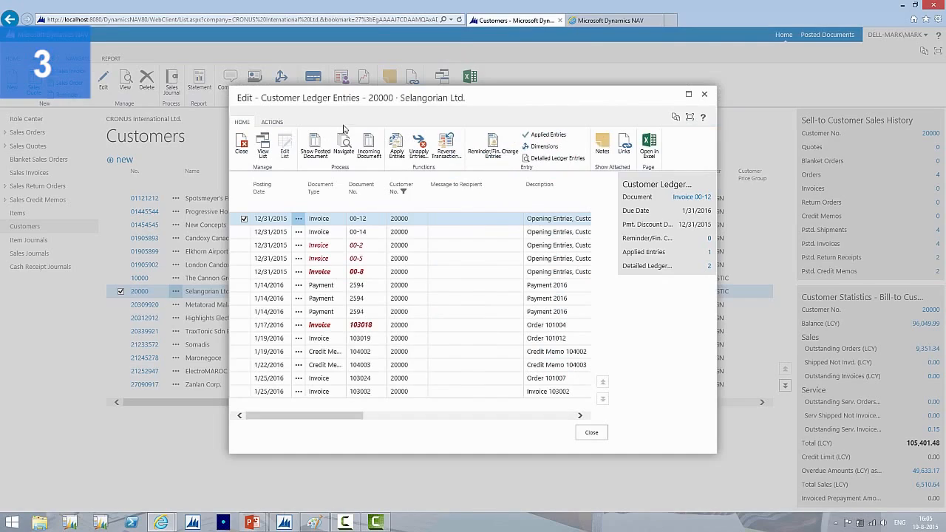
pyautogui.click(289, 216)
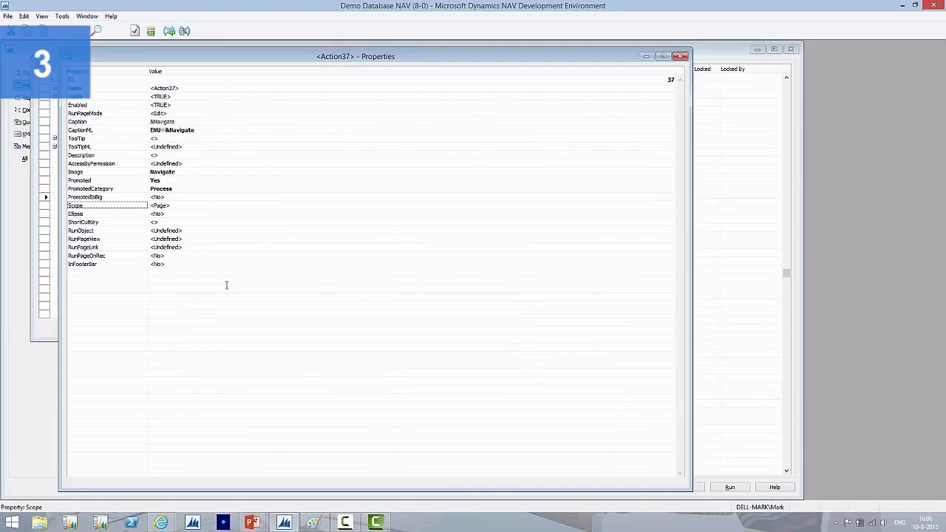
# Back in the Development Environment, set the Navigate action's Scope to Repeater, and save and compile page 25
pyautogui.press('Tab')
pyautogui.write('r')
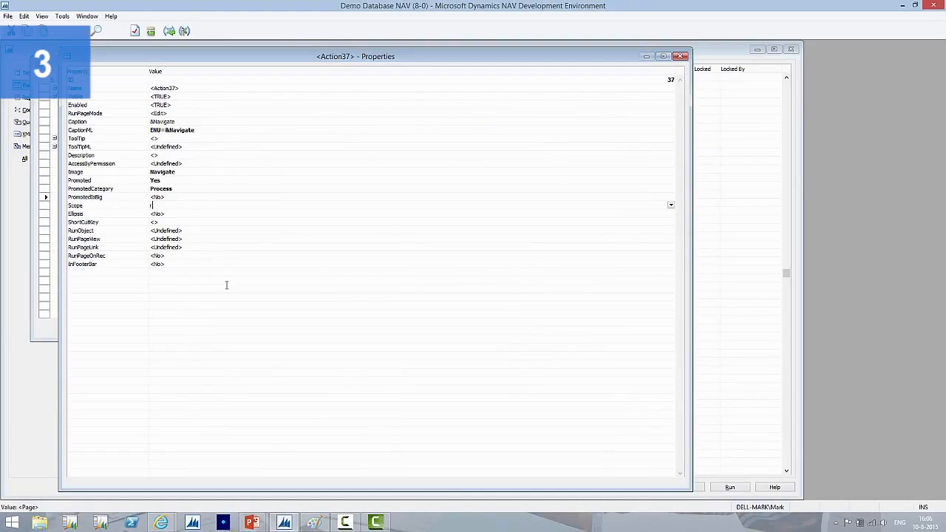
pyautogui.press('Up')
pyautogui.hotkey('ctrl', 's')
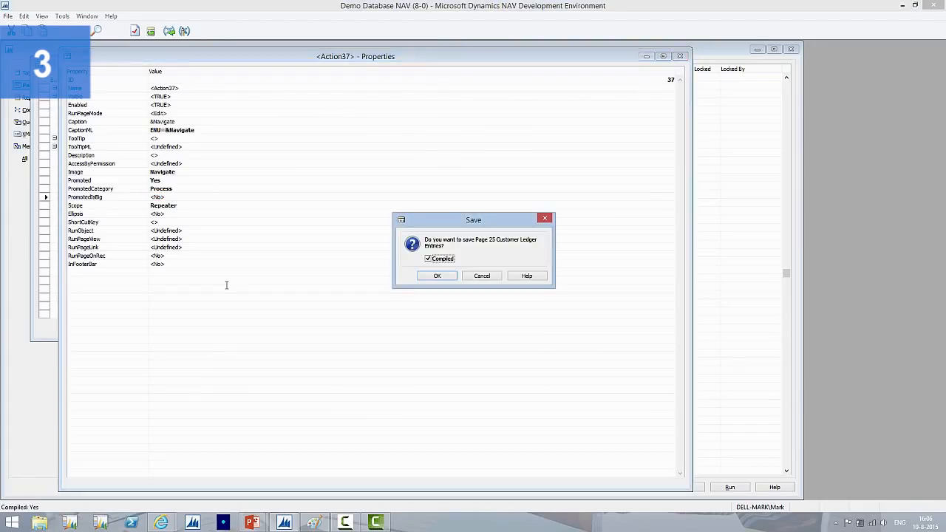
pyautogui.click(446, 277)
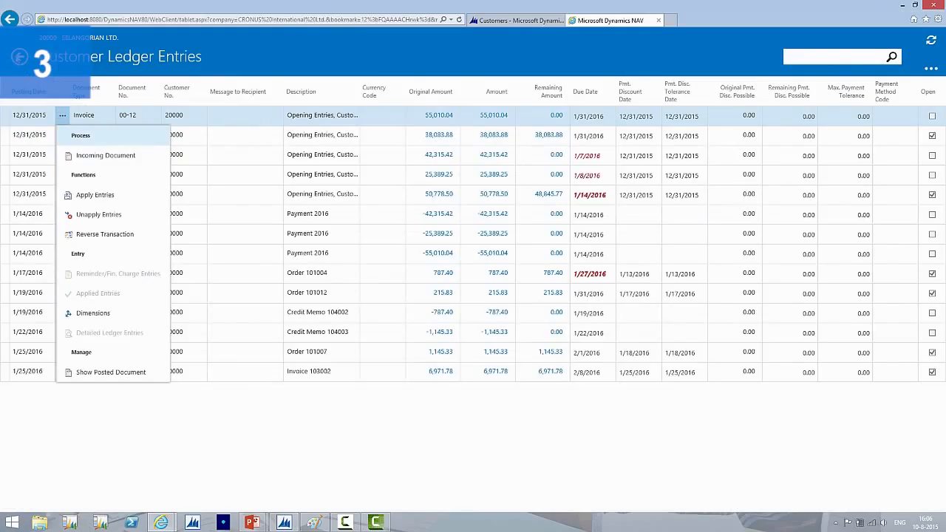
# Reopen Selangorian Ltd.'s ledger entries in the tablet client and examine the page actions and the first entry's row actions
pyautogui.click(20, 57)
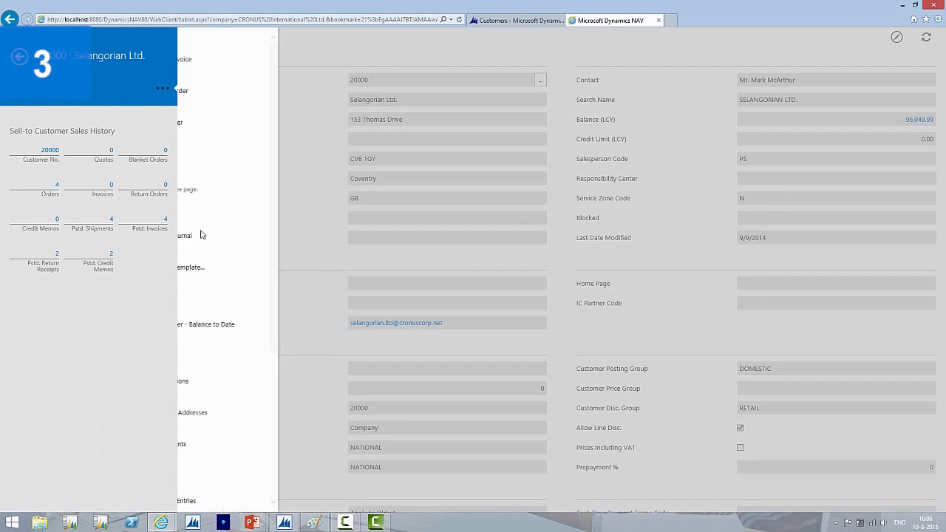
pyautogui.click(162, 89)
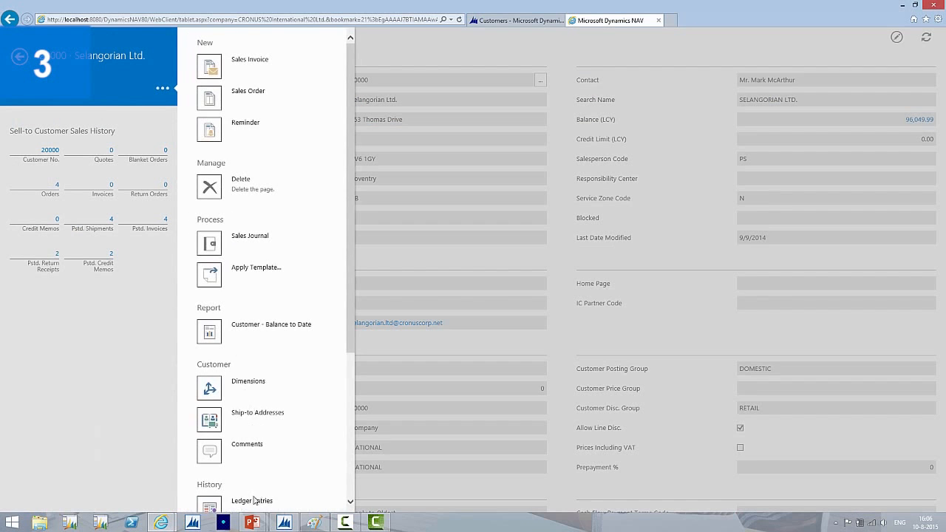
pyautogui.click(250, 504)
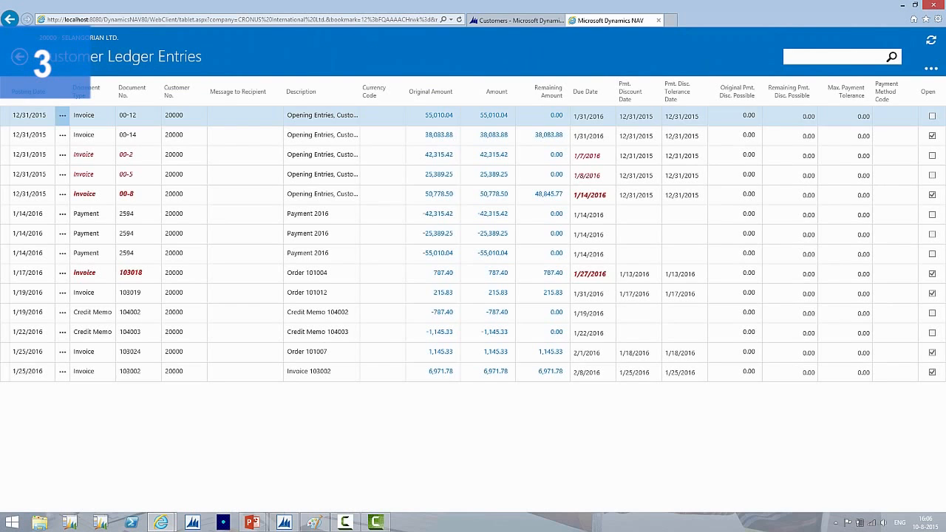
pyautogui.click(932, 69)
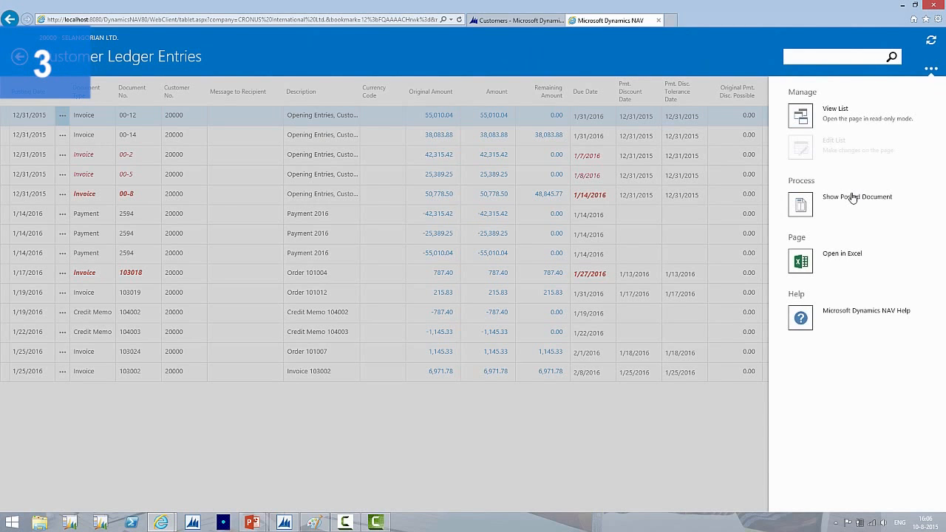
pyautogui.click(62, 122)
pyautogui.click(62, 118)
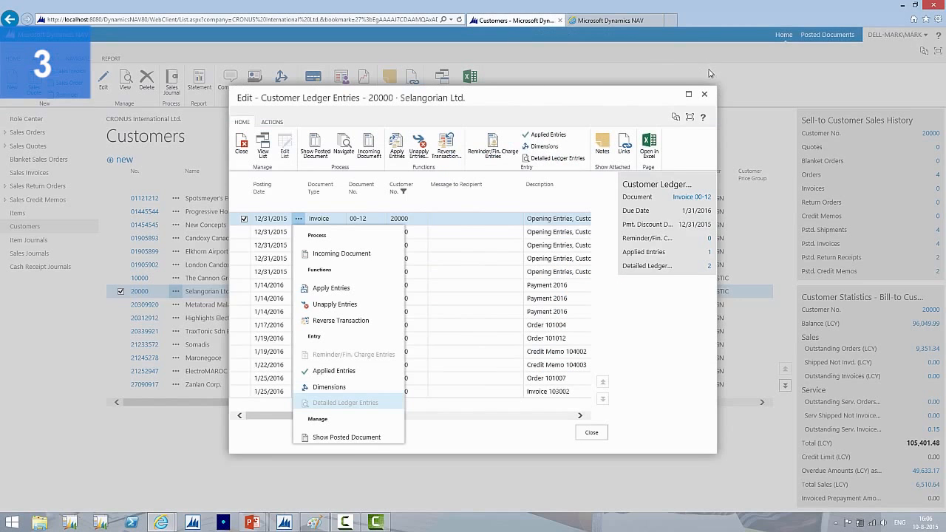
# Reopen the customer's ledger entries in the web client and check the first entry's row actions for Navigate
pyautogui.click(705, 94)
pyautogui.click(340, 86)
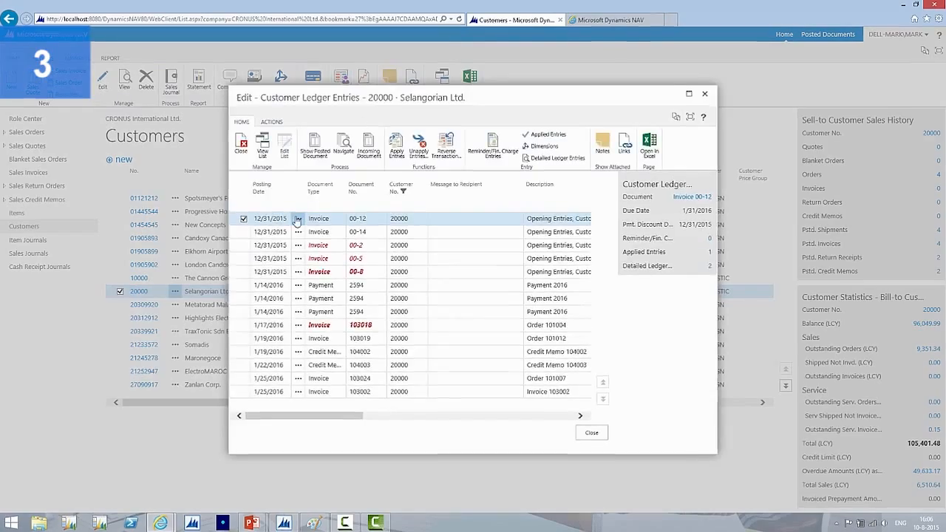
pyautogui.click(298, 219)
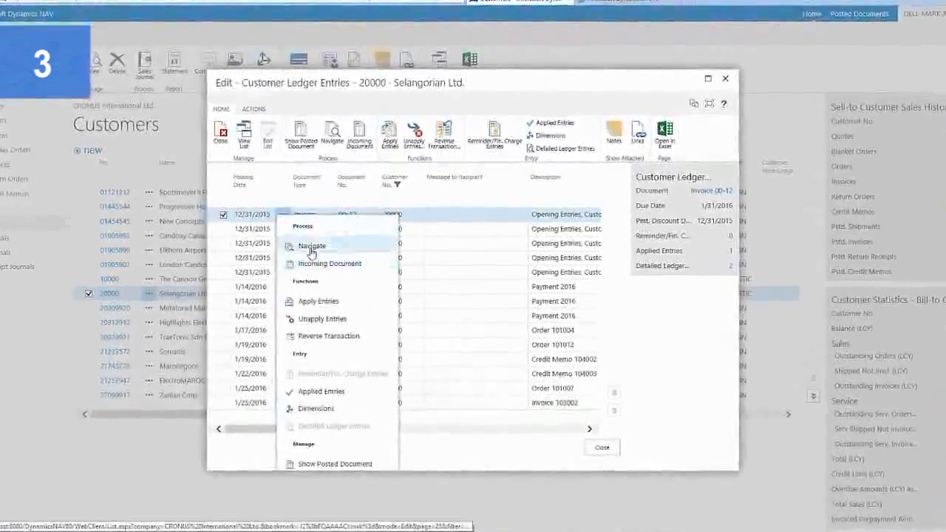